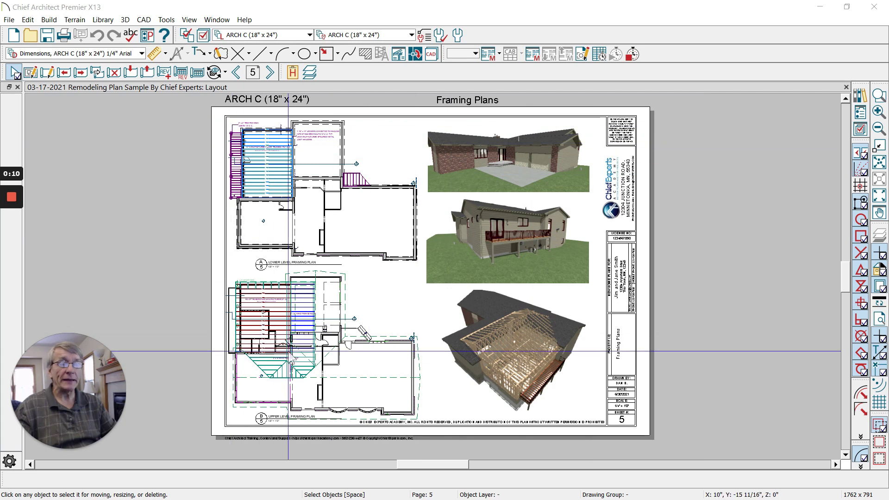
# - Step back from page 5 Framing Plans to layout sheet 4, Architectural Plan, Floor 1
pyautogui.click(239, 75)
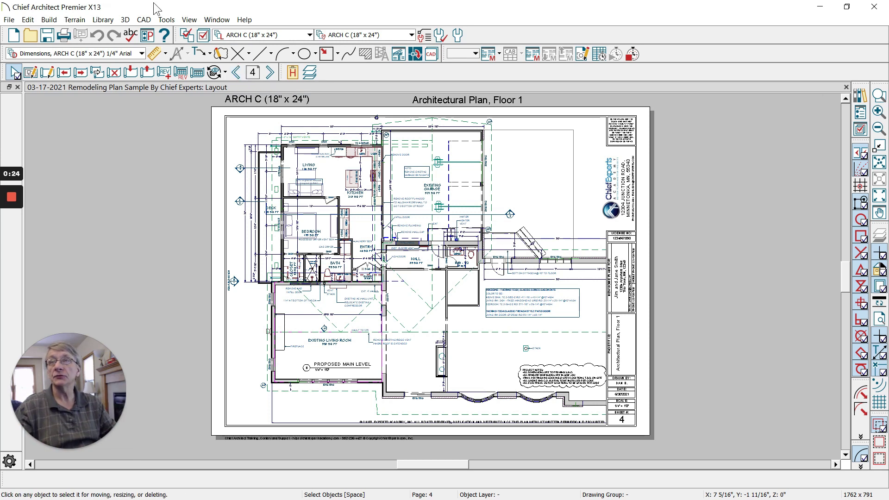
# - Run Backup Entire Project with Send Backup Files to Zip Archive enabled
pyautogui.click(15, 20)
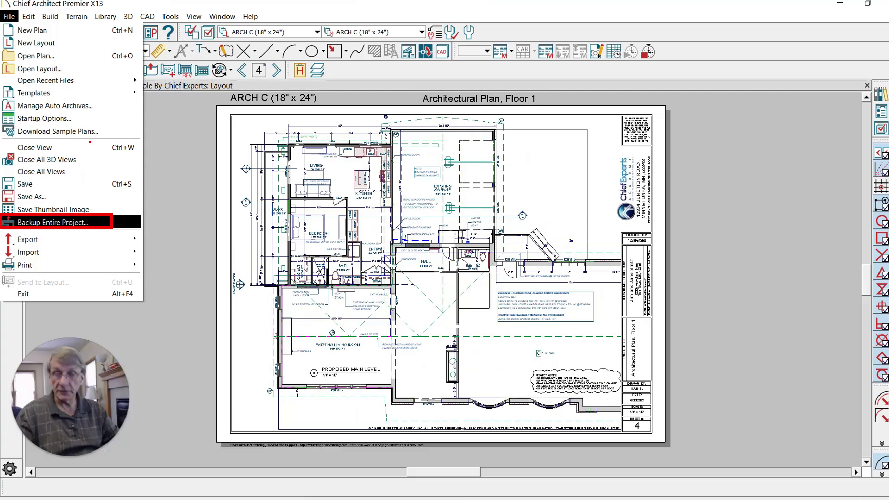
pyautogui.press('Escape')
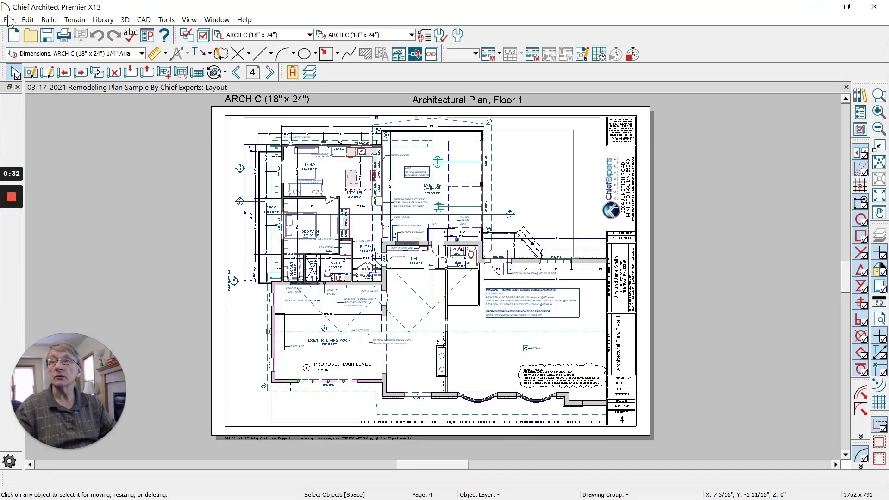
pyautogui.click(8, 19)
pyautogui.click(31, 223)
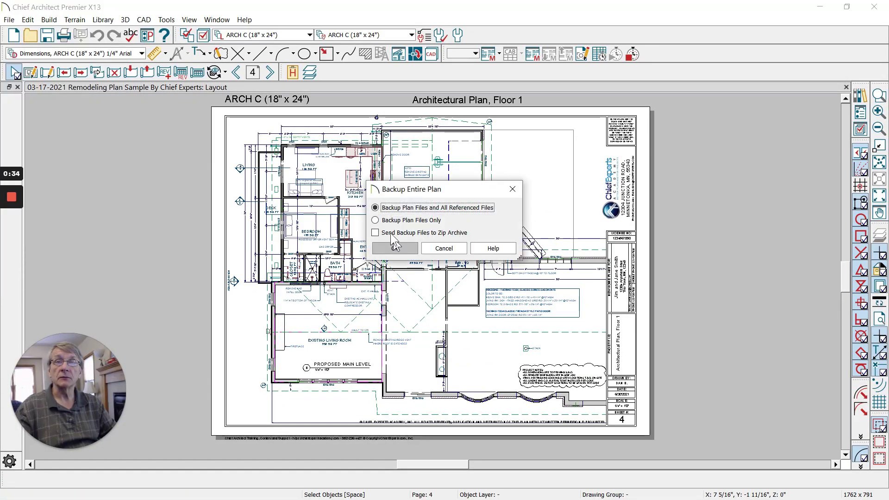
pyautogui.click(390, 233)
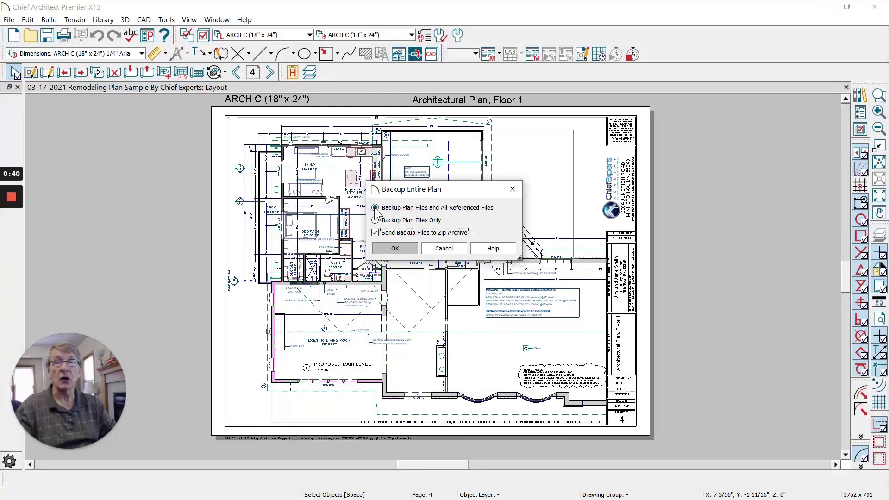
pyautogui.click(375, 269)
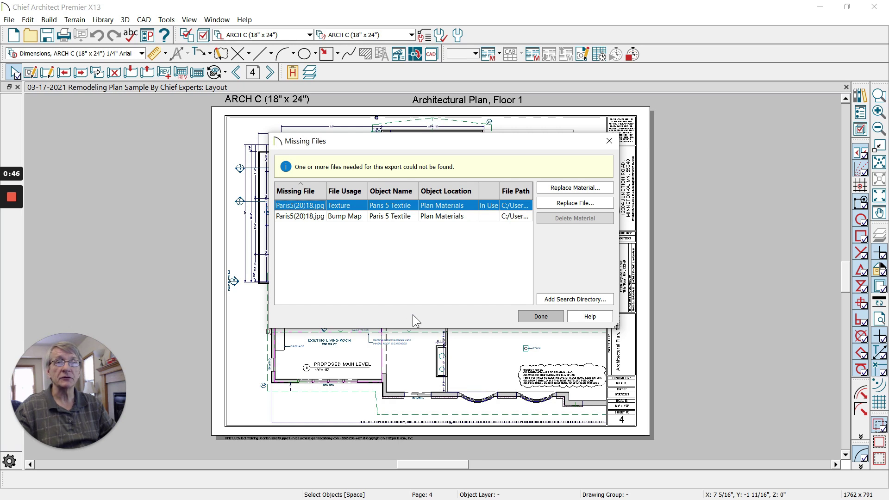
# - Dismiss the missing-files report and save the backup as 'Plan and Layout Backup' in D:\Temp
pyautogui.click(540, 316)
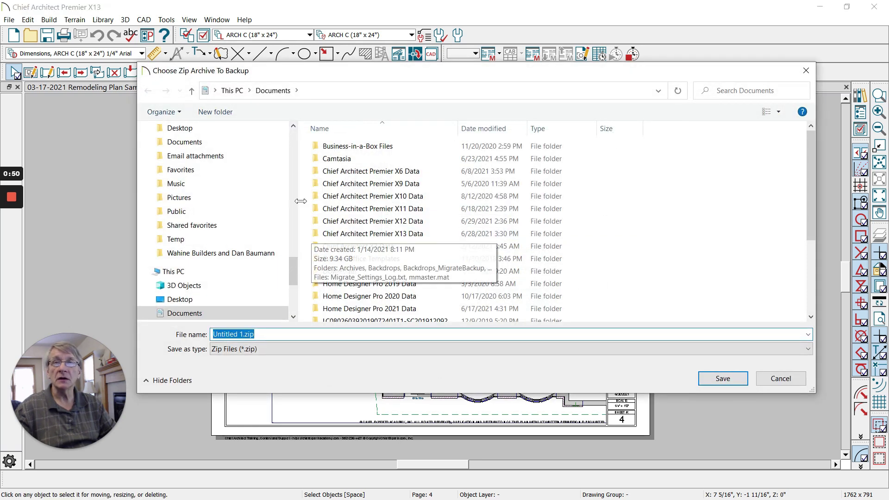
pyautogui.scroll(-3, 215, 235)
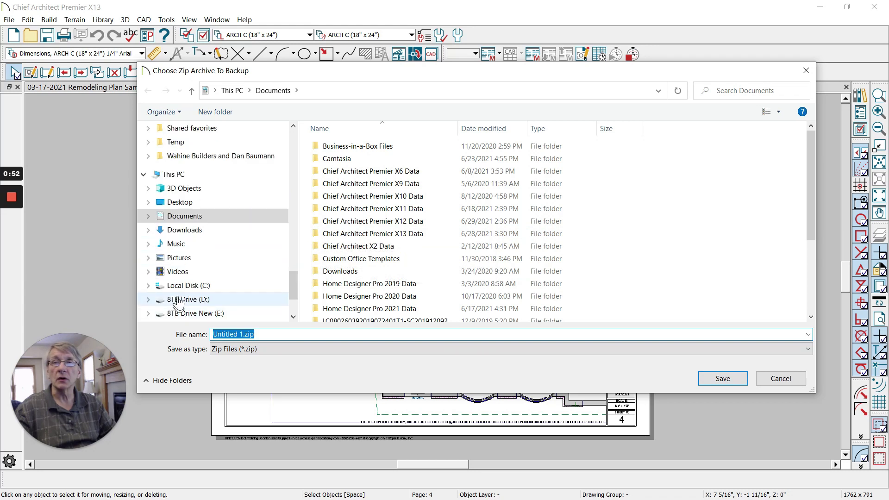
pyautogui.click(178, 300)
pyautogui.click(343, 183)
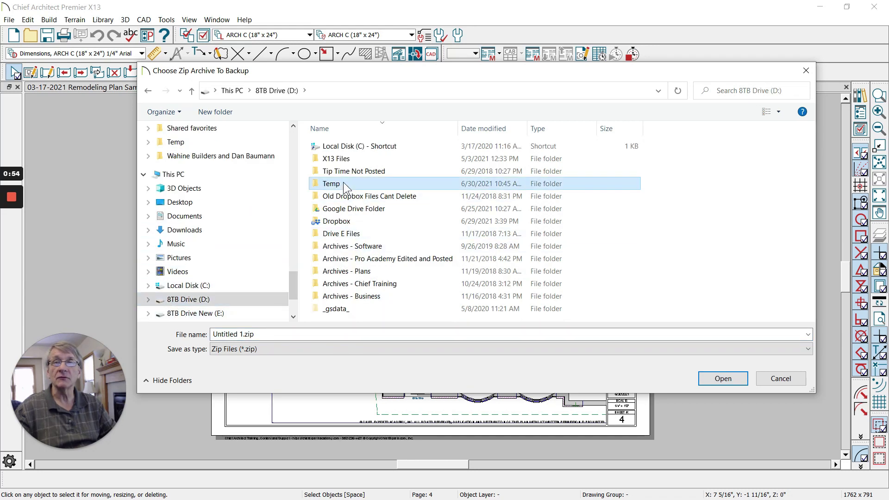
pyautogui.doubleClick(343, 183)
pyautogui.click(244, 334)
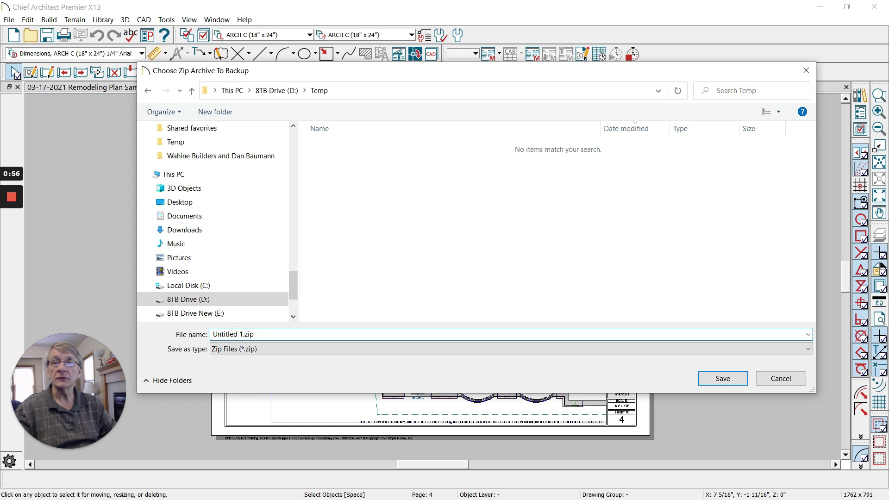
pyautogui.write('Plan an')
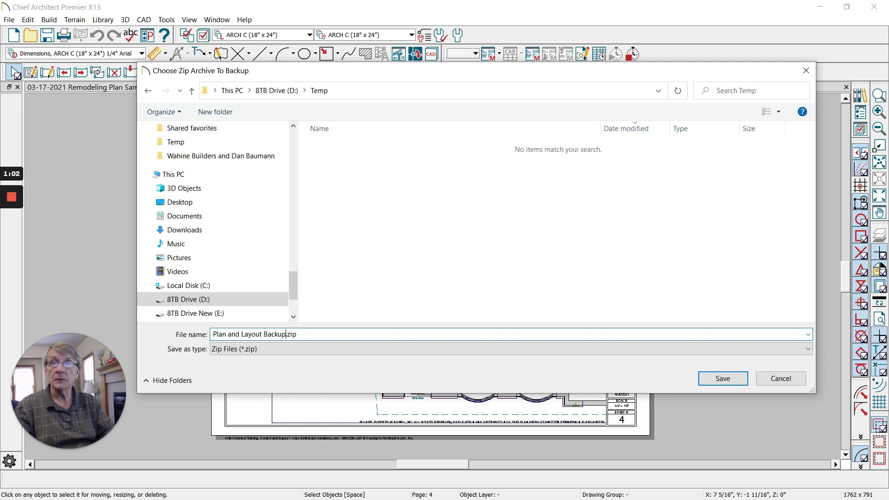
pyautogui.click(709, 379)
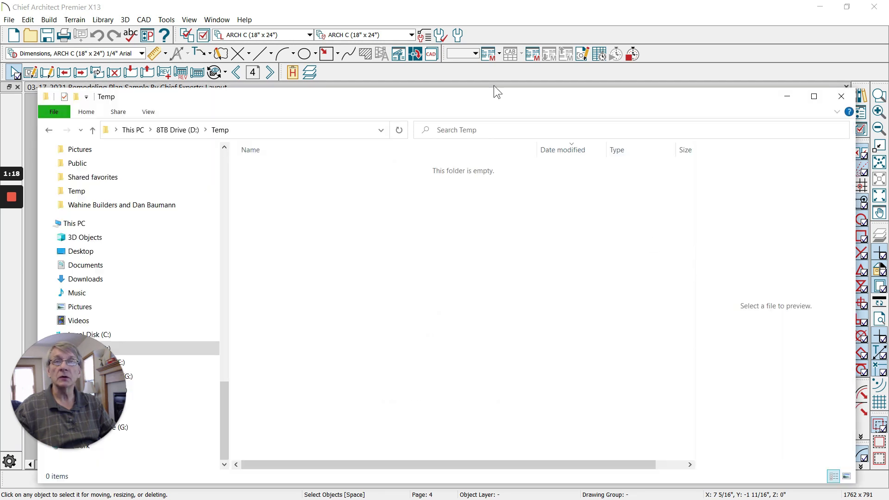
# - Move Explorer aside and narrow the Name column to show the zip's 87,228 KB size
pyautogui.moveTo(459, 99); pyautogui.dragTo(448, 79)
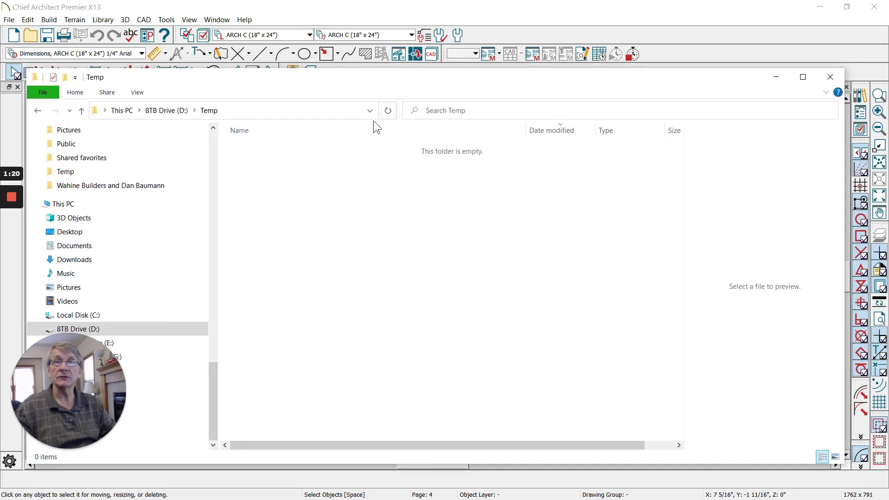
pyautogui.moveTo(377, 83); pyautogui.dragTo(401, 43)
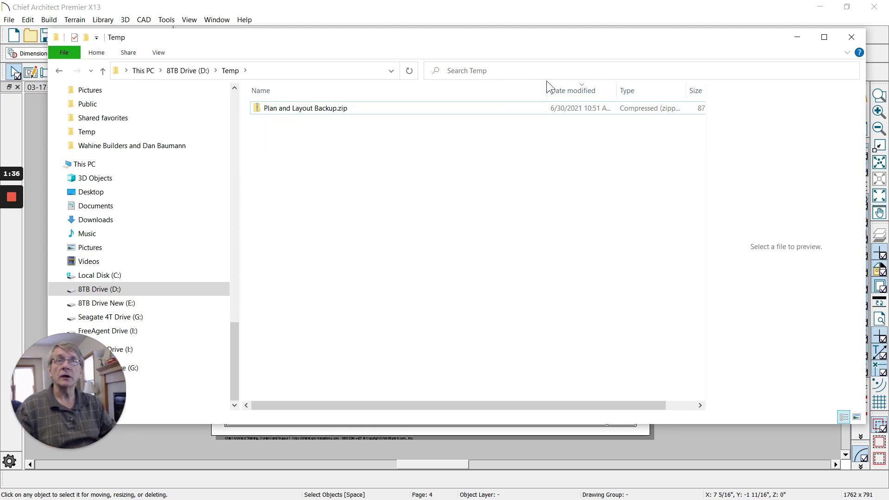
pyautogui.moveTo(547, 91); pyautogui.dragTo(476, 90)
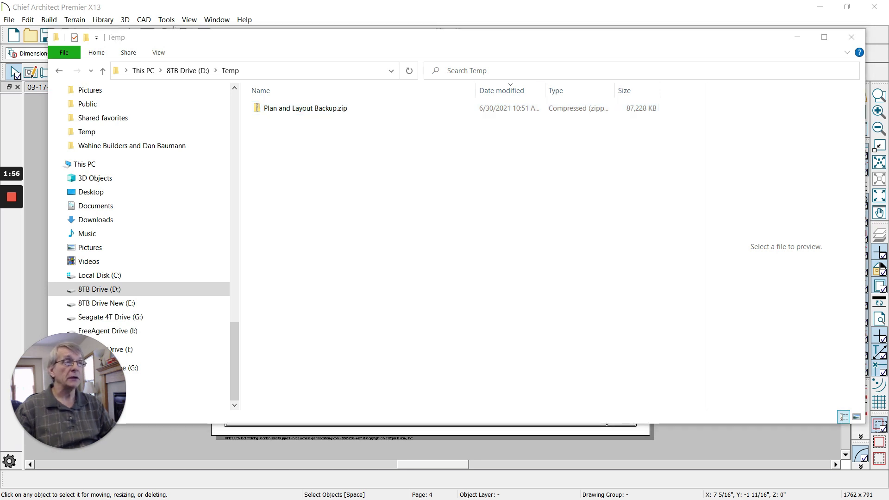
# - In the WeTransfer tab, enter the recipient's e-mail address in the Email to field
pyautogui.hotkey('alt', 'Tab')
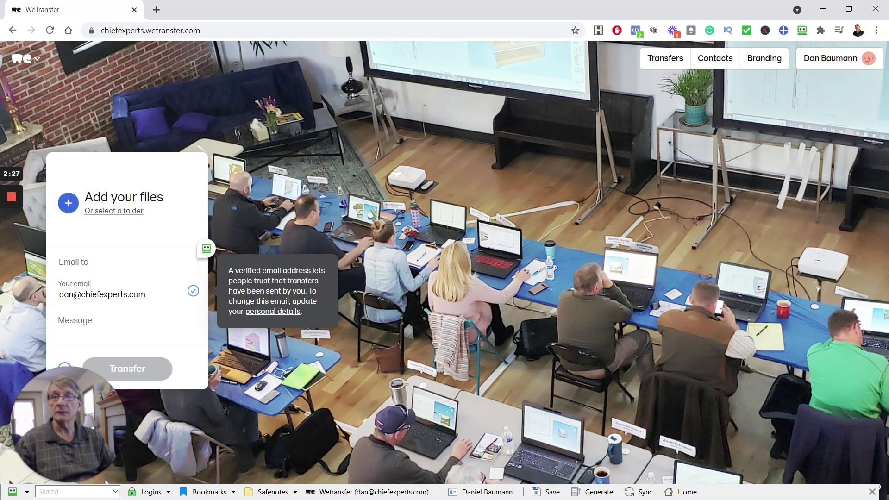
pyautogui.click(125, 265)
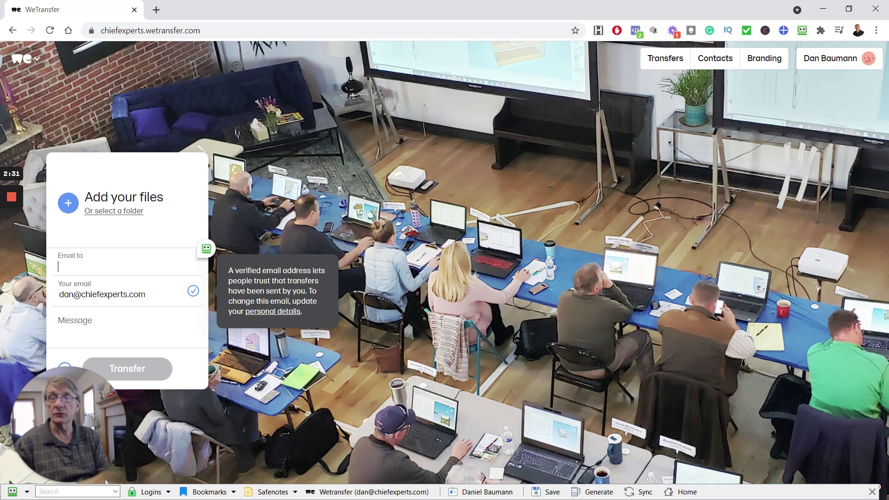
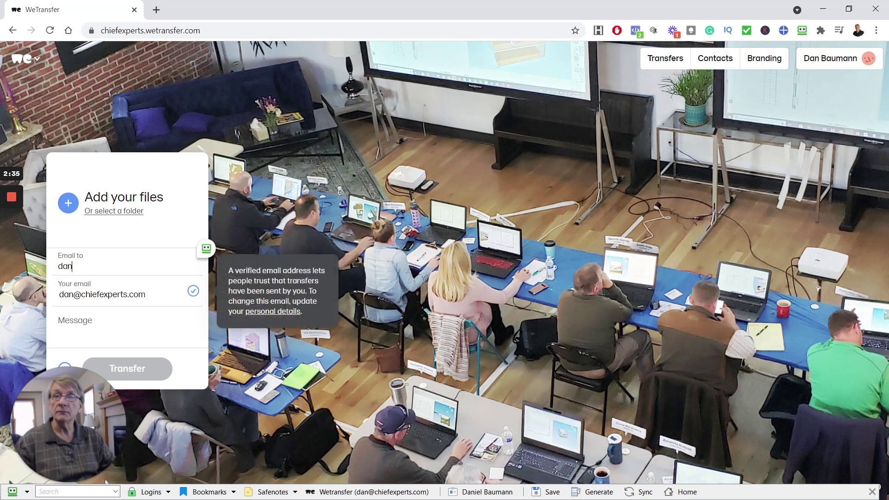
pyautogui.press('Return')
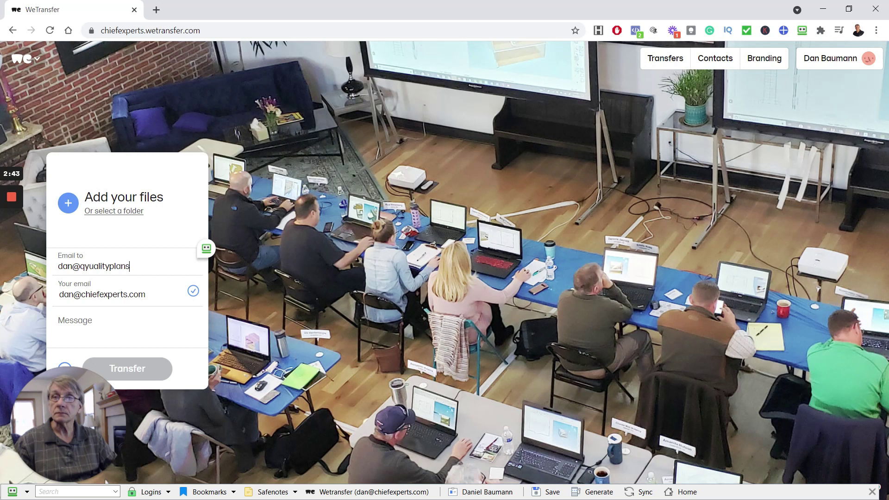
pyautogui.press('Tab')
pyautogui.press('Tab')
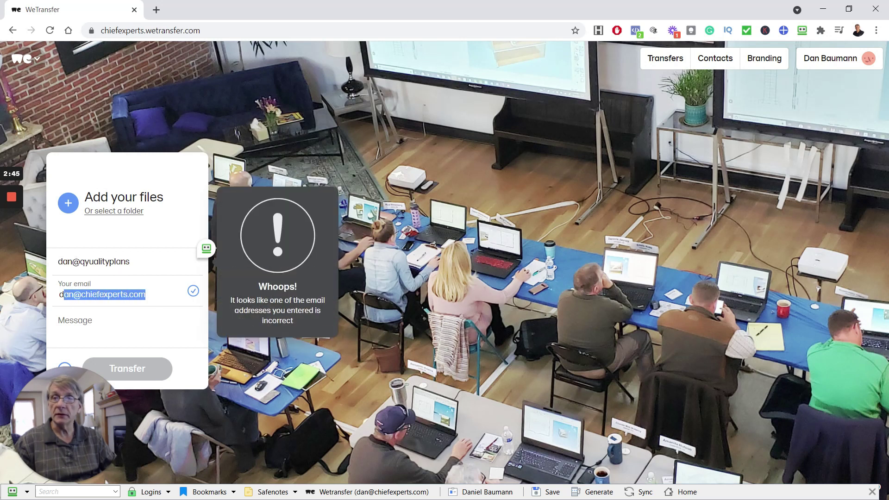
pyautogui.press('Tab')
# - Attach Plan and Layout Backup.zip (85 MB) from D:\Temp to the transfer
pyautogui.click(68, 203)
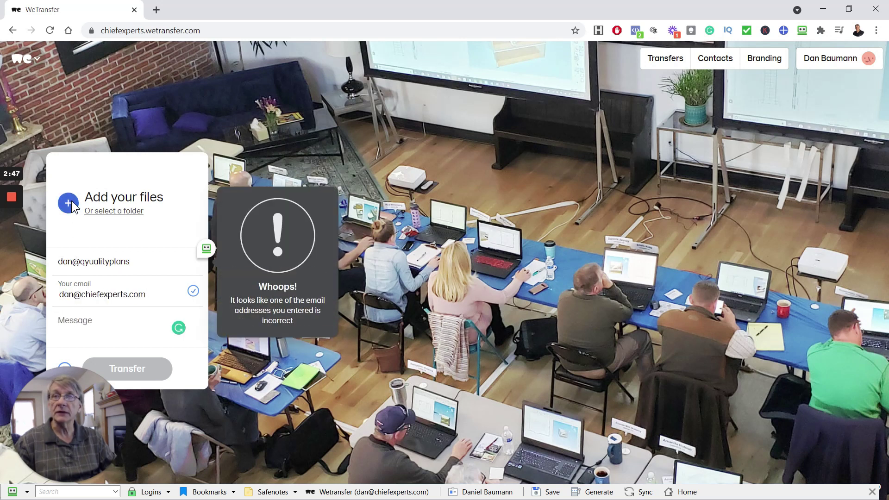
pyautogui.moveTo(305, 14); pyautogui.dragTo(438, 73)
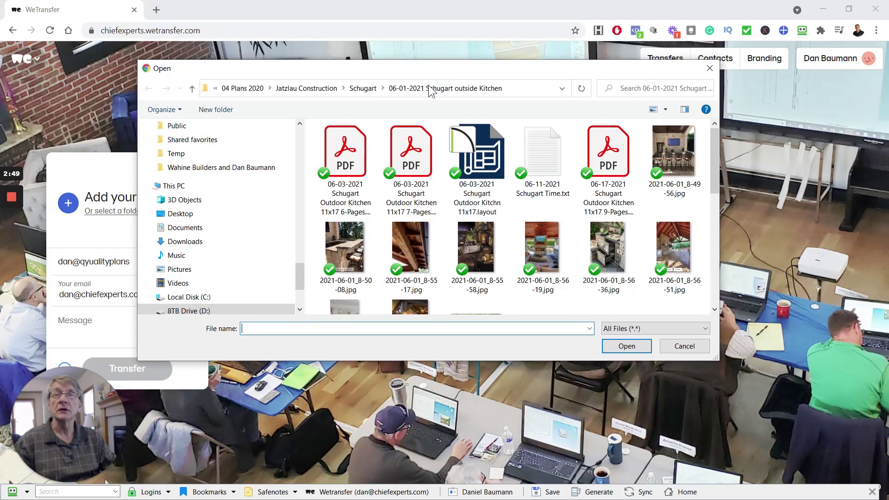
pyautogui.click(181, 311)
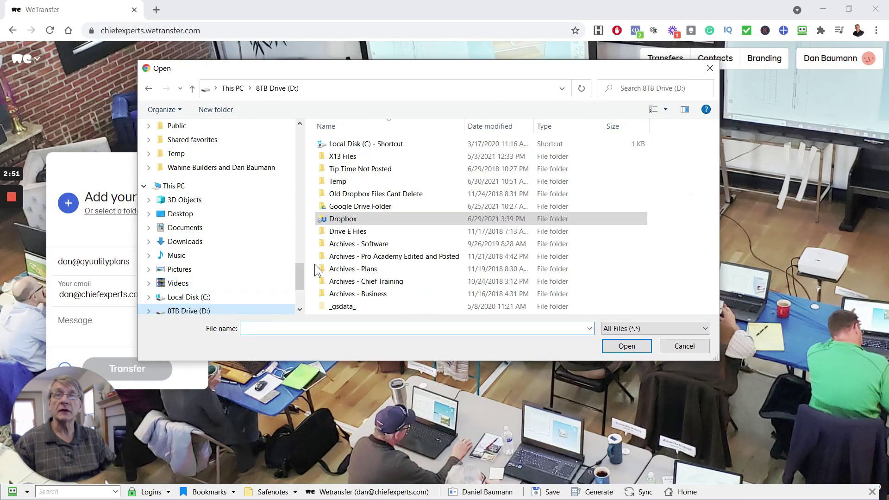
pyautogui.doubleClick(338, 185)
pyautogui.click(370, 144)
pyautogui.click(640, 351)
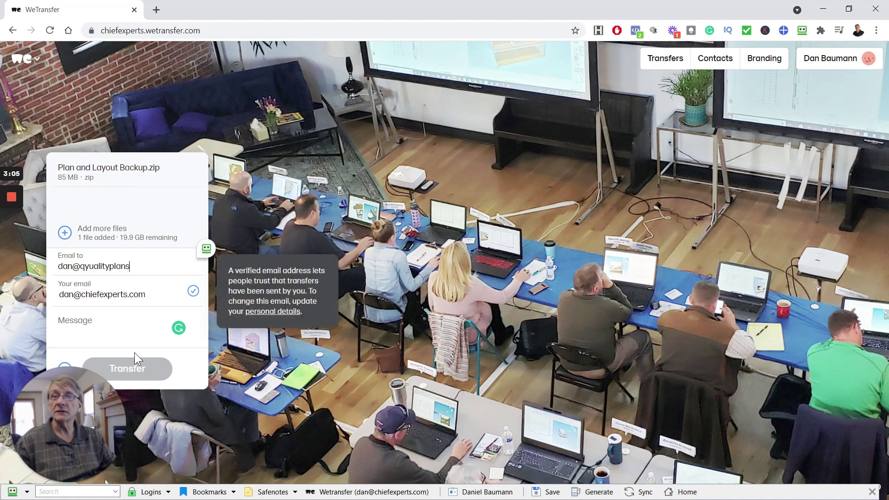
# - Fix the misspelled domain in the recipient's e-mail address so WeTransfer accepts it
pyautogui.click(158, 292)
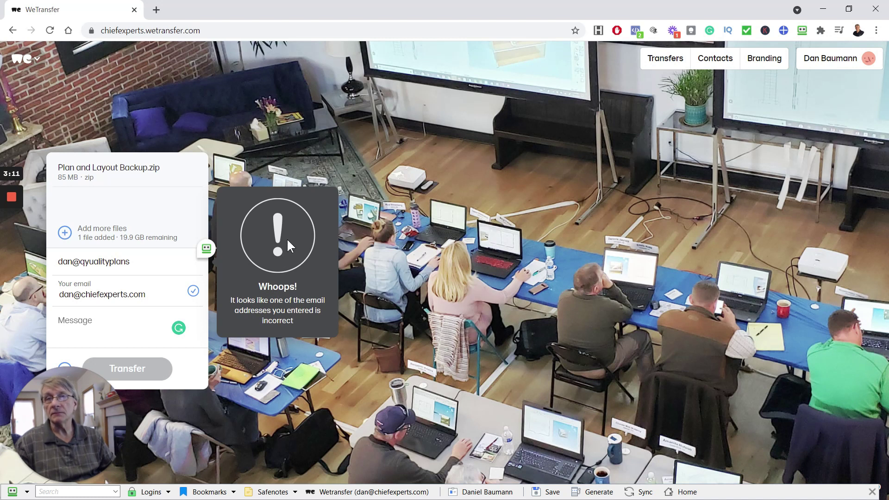
pyautogui.click(131, 265)
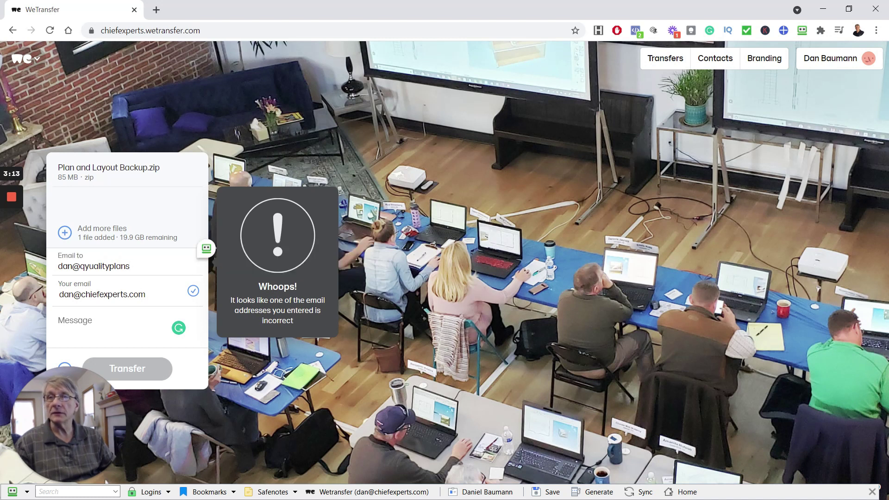
pyautogui.press('BackSpace')
pyautogui.press('BackSpace')
pyautogui.press('BackSpace')
pyautogui.press('BackSpace')
pyautogui.press('BackSpace')
pyautogui.press('BackSpace')
pyautogui.press('BackSpace')
pyautogui.press('BackSpace')
pyautogui.press('BackSpace')
pyautogui.press('BackSpace')
pyautogui.press('BackSpace')
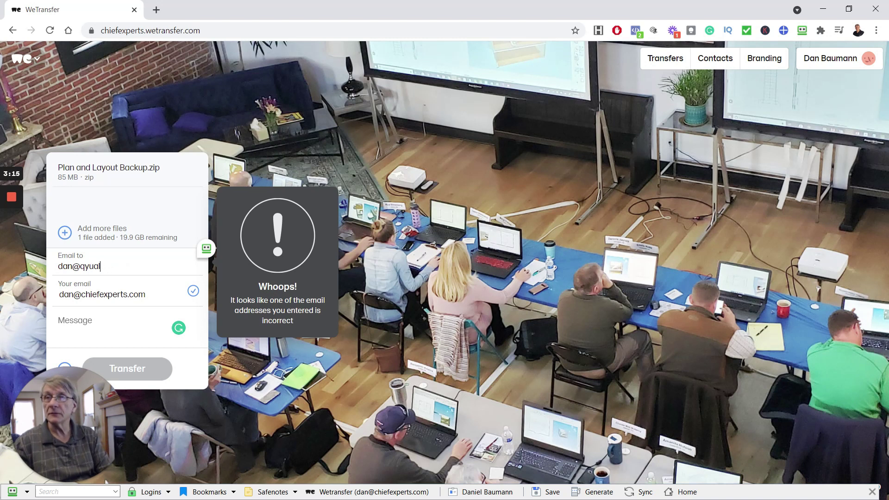
pyautogui.write('ua')
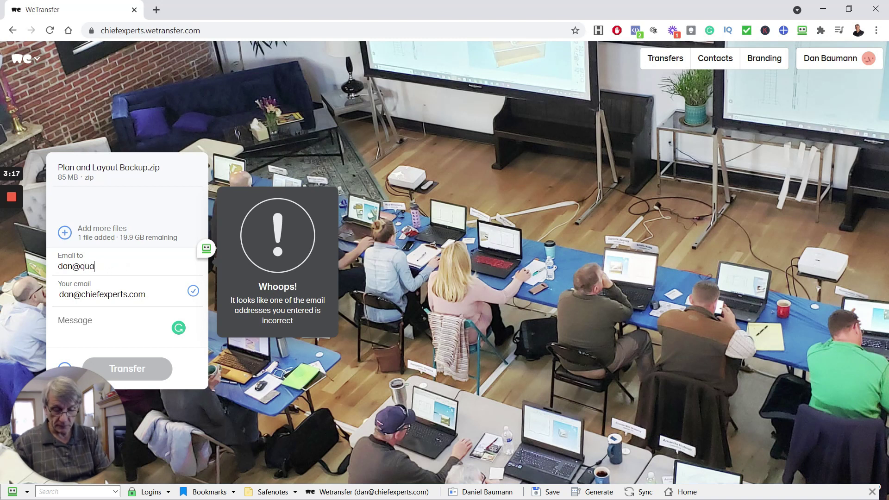
pyautogui.write('lityplans.com')
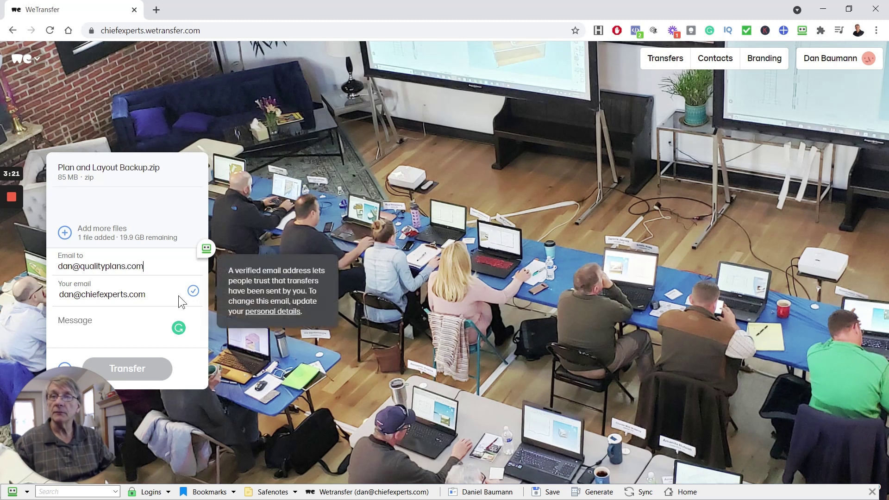
pyautogui.press('Return')
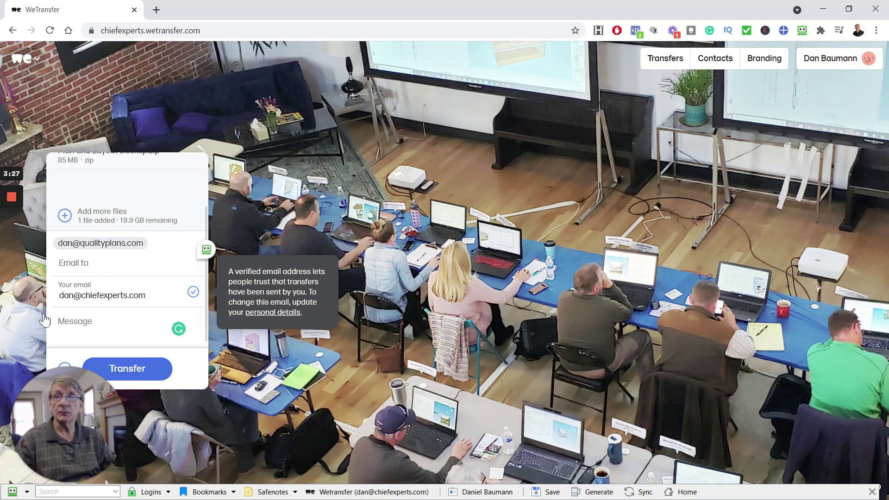
pyautogui.moveTo(83, 246)
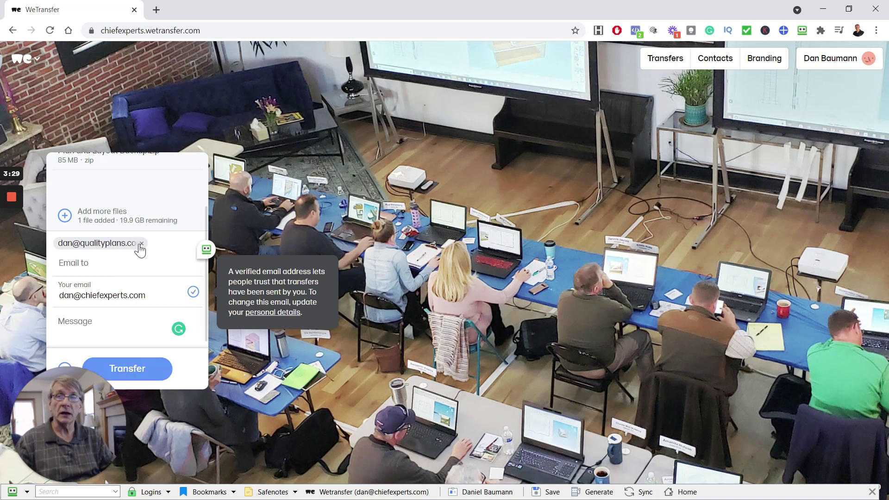